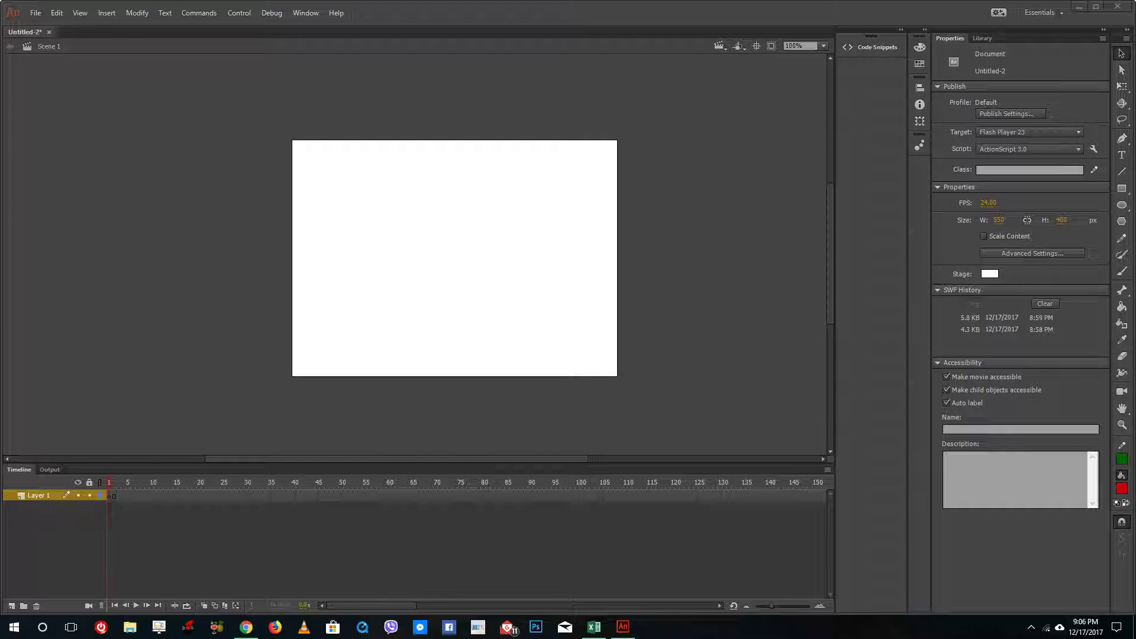
# - Draw a fixed-width Static Text box near the stage top and fill it with placeholder characters
pyautogui.click(1121, 159)
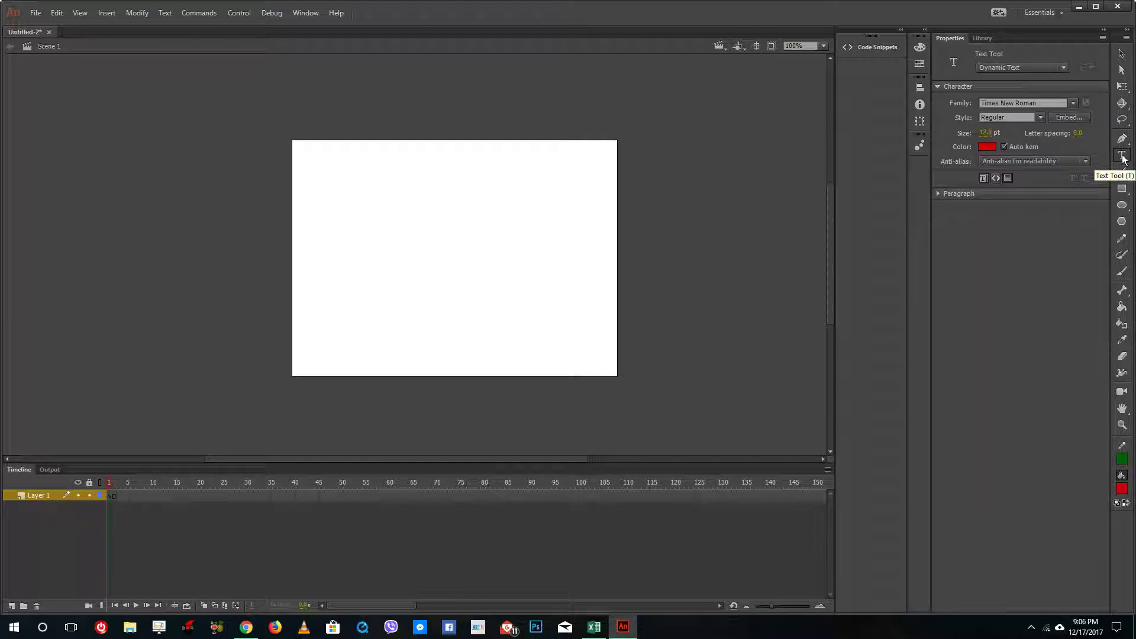
pyautogui.click(1039, 68)
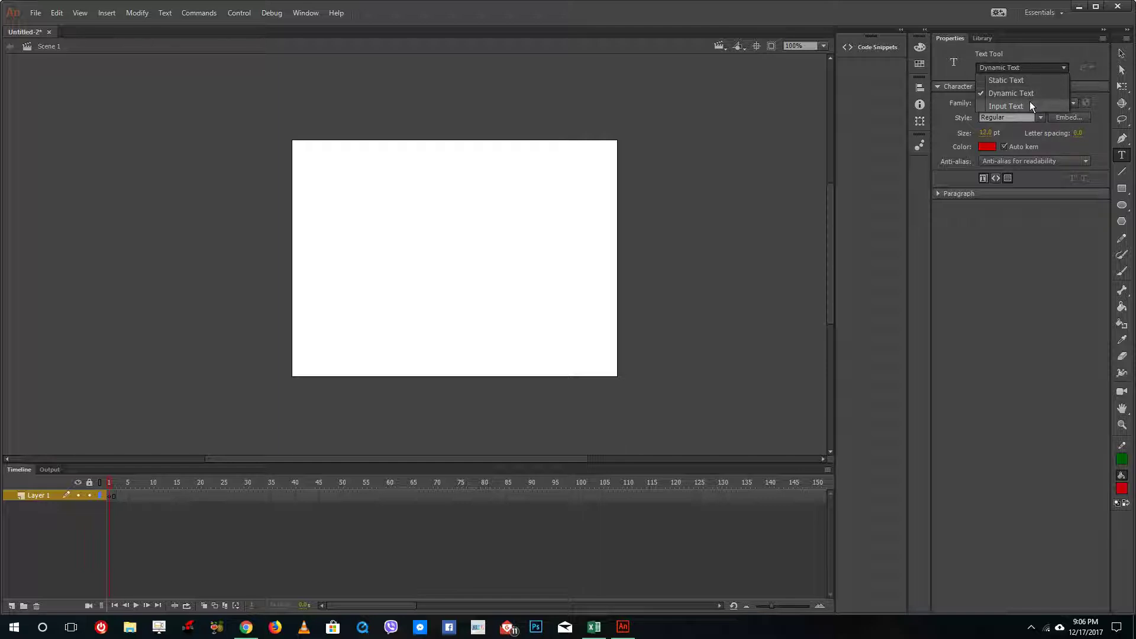
pyautogui.click(1018, 80)
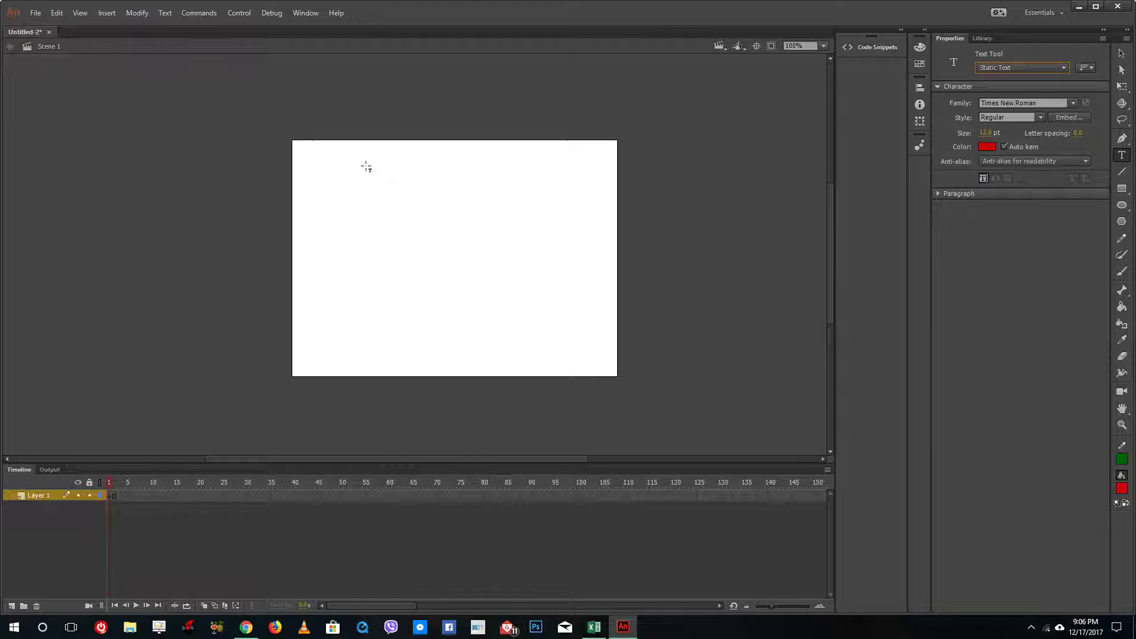
pyautogui.moveTo(365, 164); pyautogui.dragTo(515, 206)
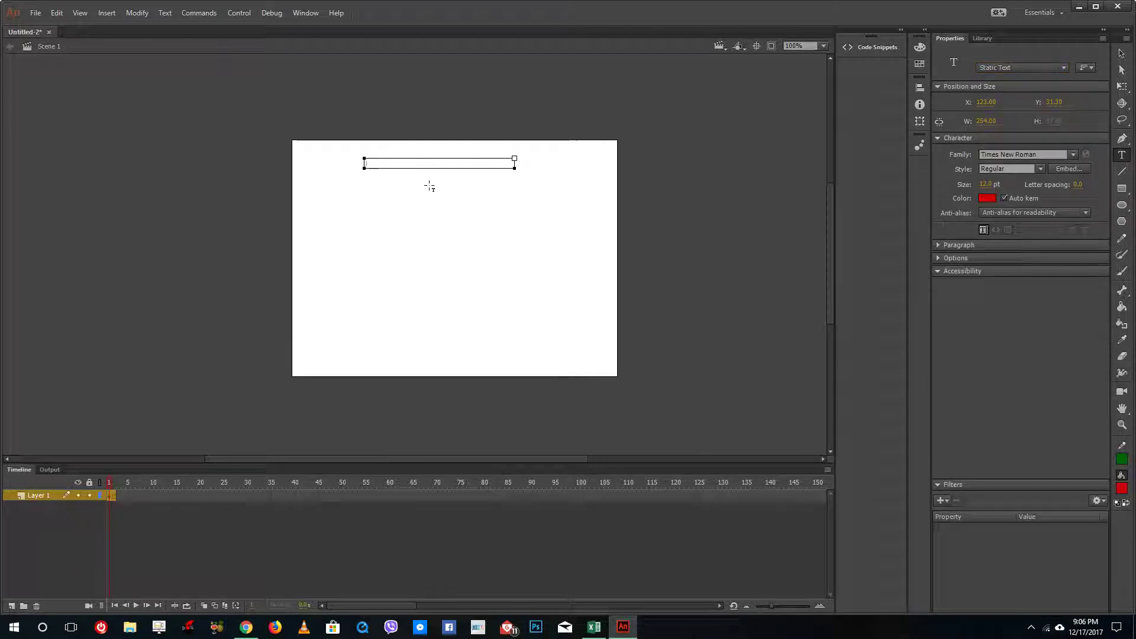
pyautogui.write('jfbsdfjbsdjkfbdsjbjsdkbfkjsdbfd')
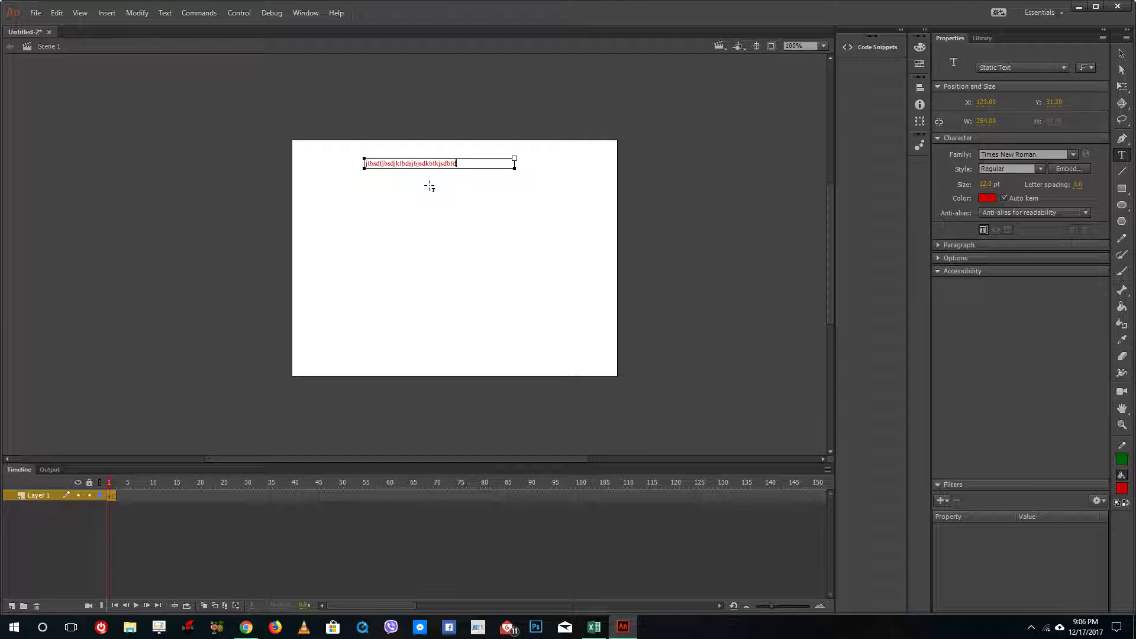
pyautogui.click(1122, 53)
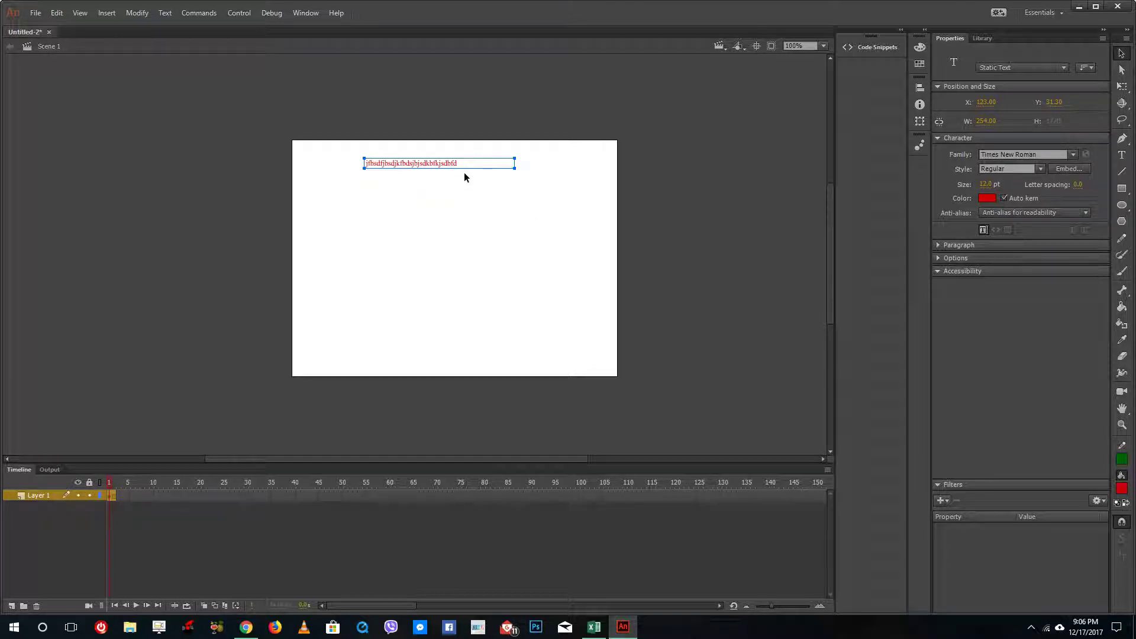
pyautogui.click(1128, 156)
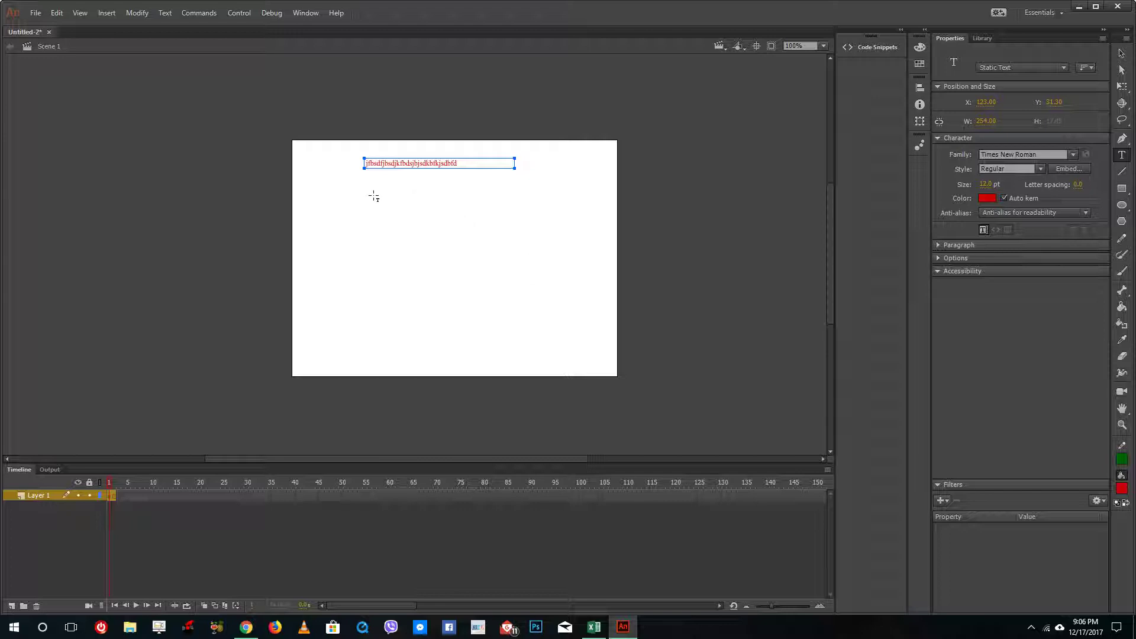
# - Add a Dynamic Text field of placeholder characters below the static text
pyautogui.press('Escape')
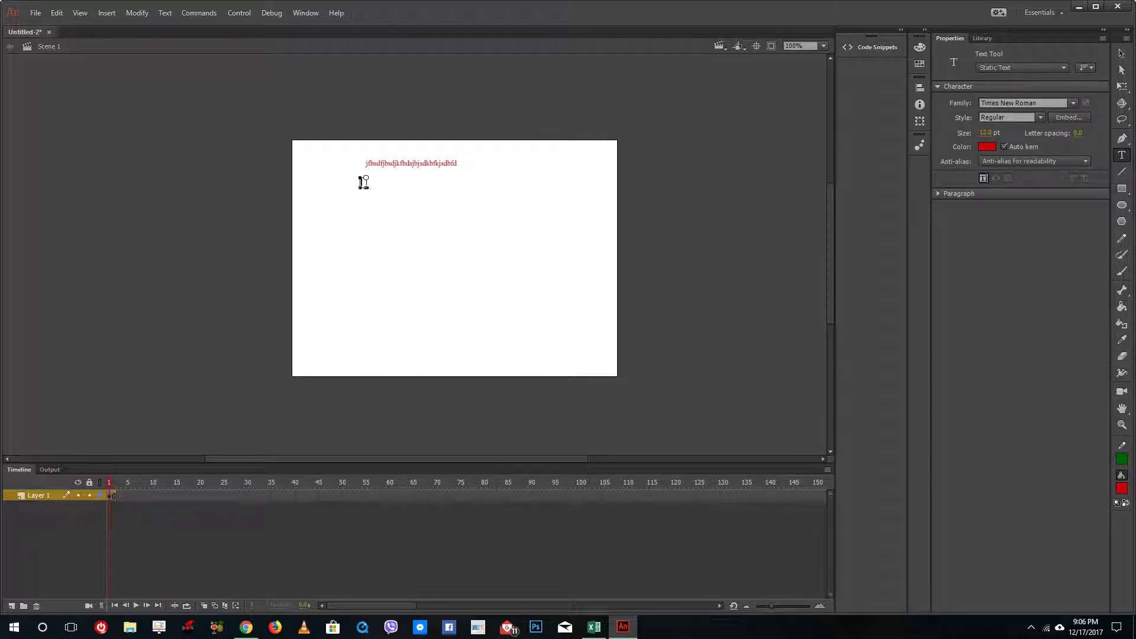
pyautogui.click(361, 179)
pyautogui.click(1003, 73)
pyautogui.click(993, 94)
pyautogui.write('sdfsdnfjsdnfjdsnsnsnsn')
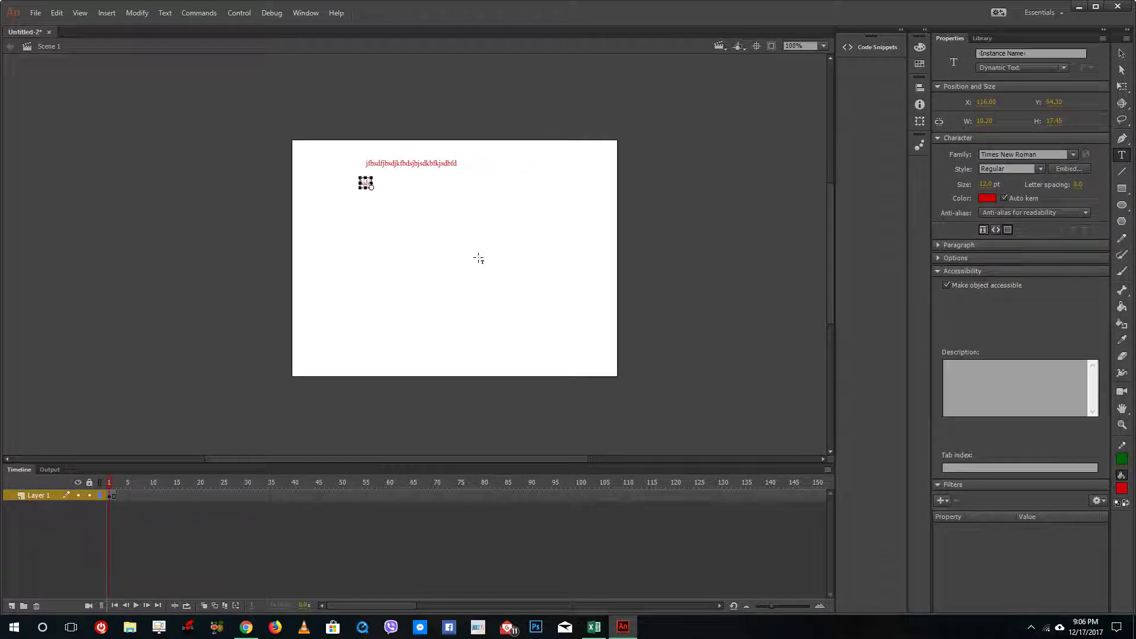
pyautogui.write('jfnsjdnsjdfn')
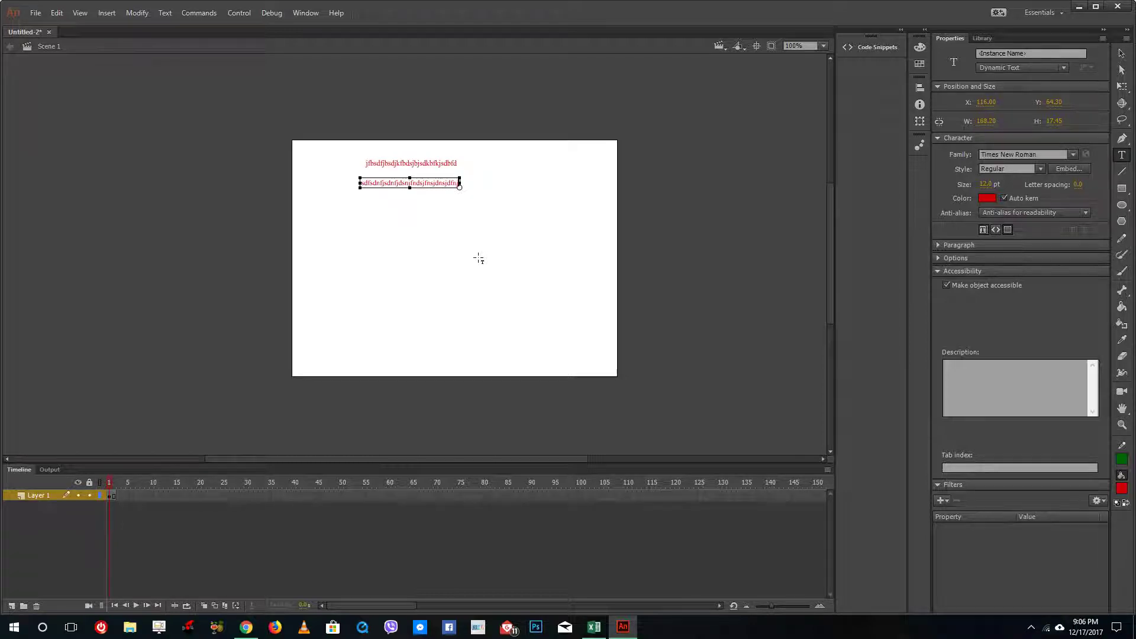
# - Give the dynamic text field the instance name changetext
pyautogui.click(1028, 53)
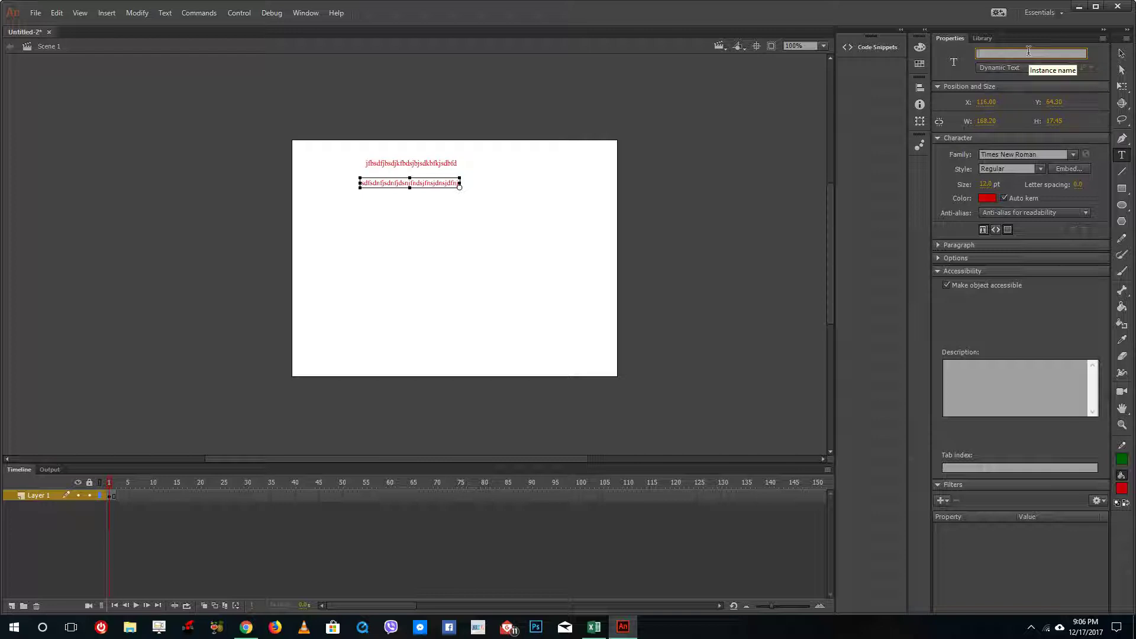
pyautogui.write('changetext')
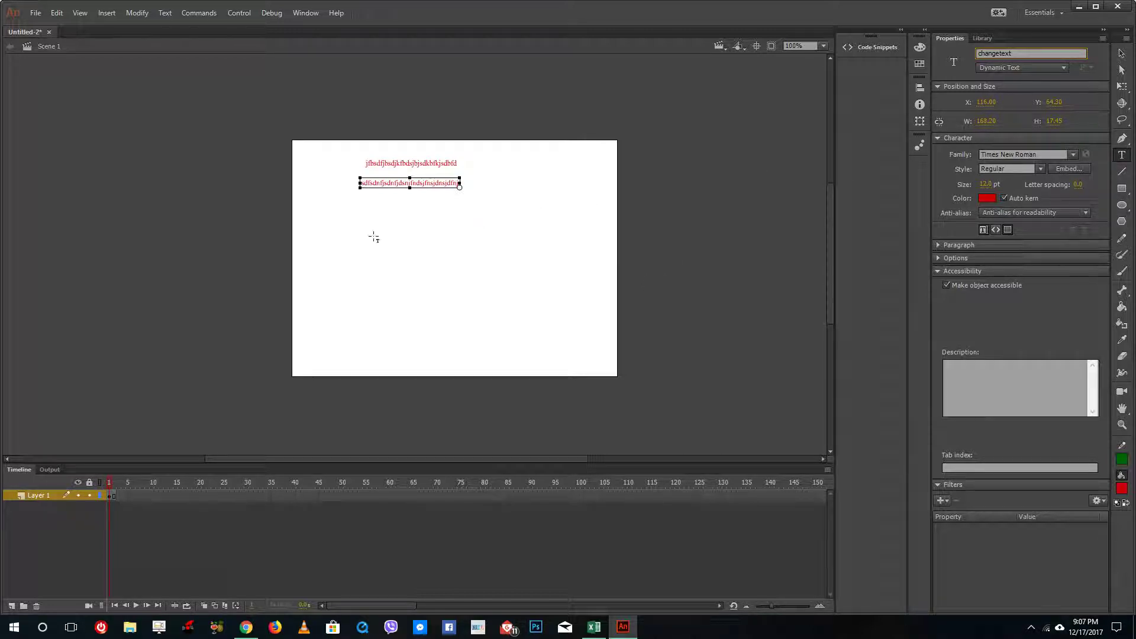
pyautogui.click(1022, 67)
# - Draw an Input Text box below the dynamic field containing 'type here'
pyautogui.click(1001, 96)
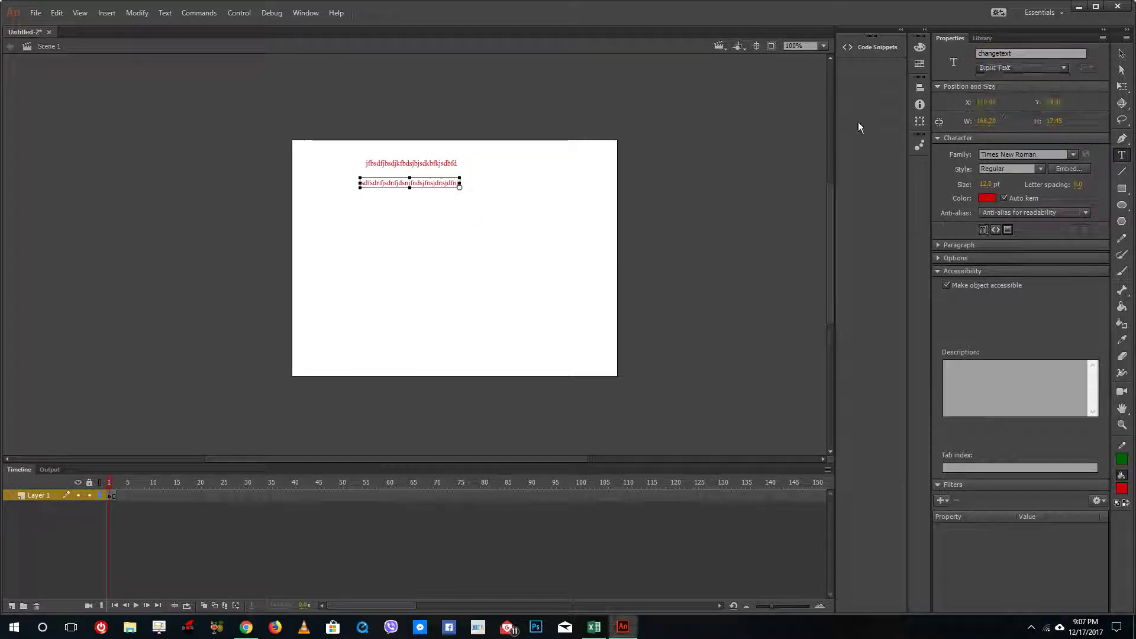
pyautogui.moveTo(363, 202); pyautogui.dragTo(465, 225)
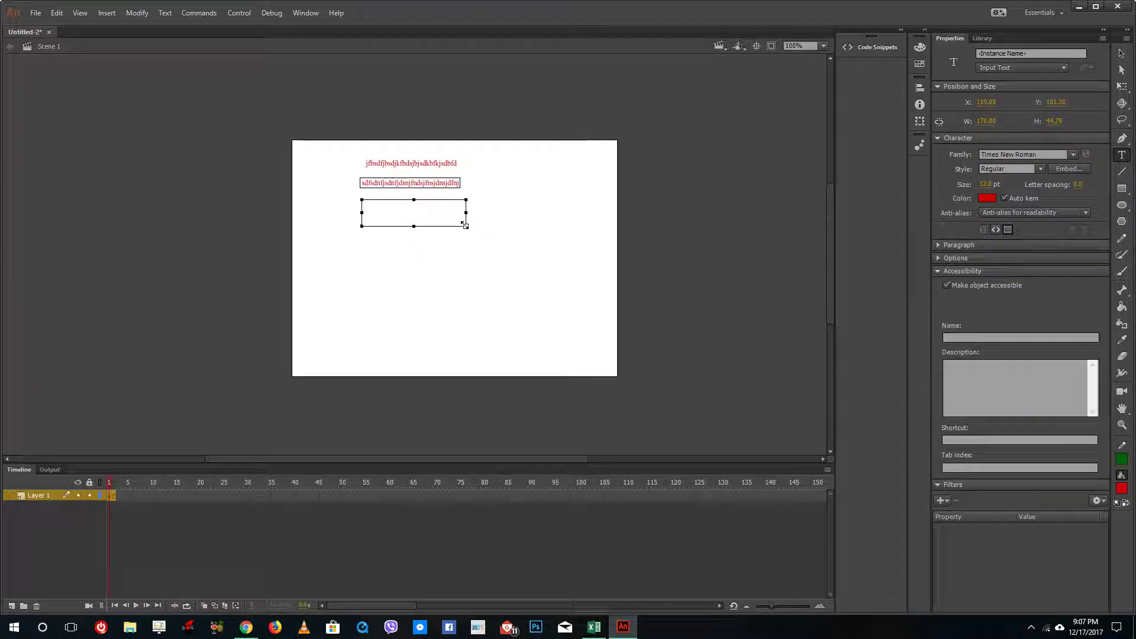
pyautogui.write('type here')
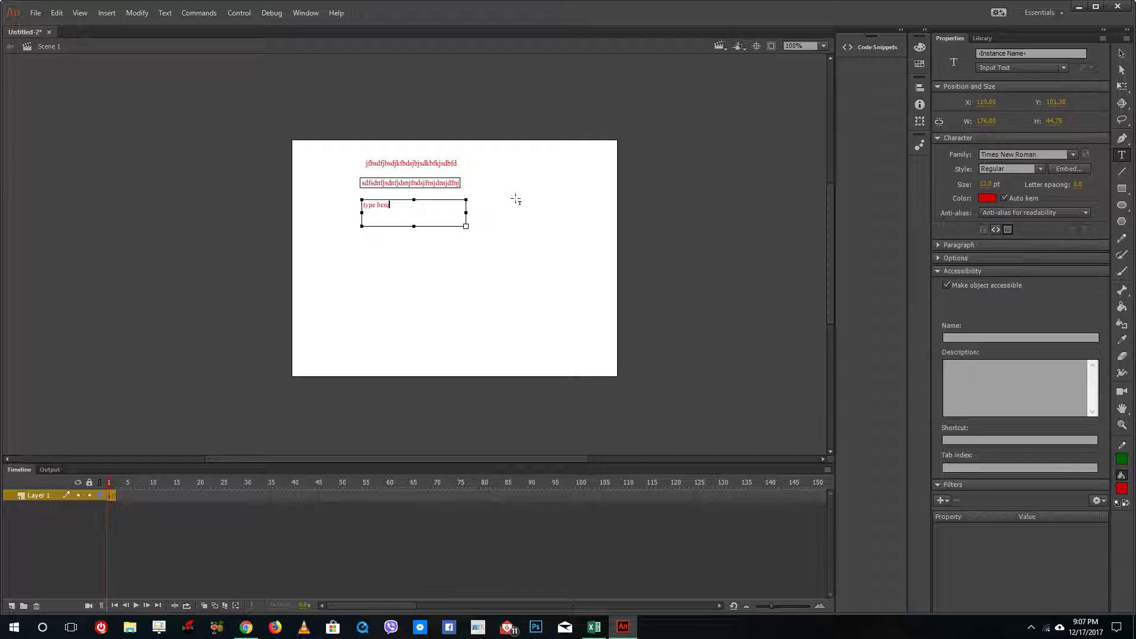
pyautogui.click(239, 12)
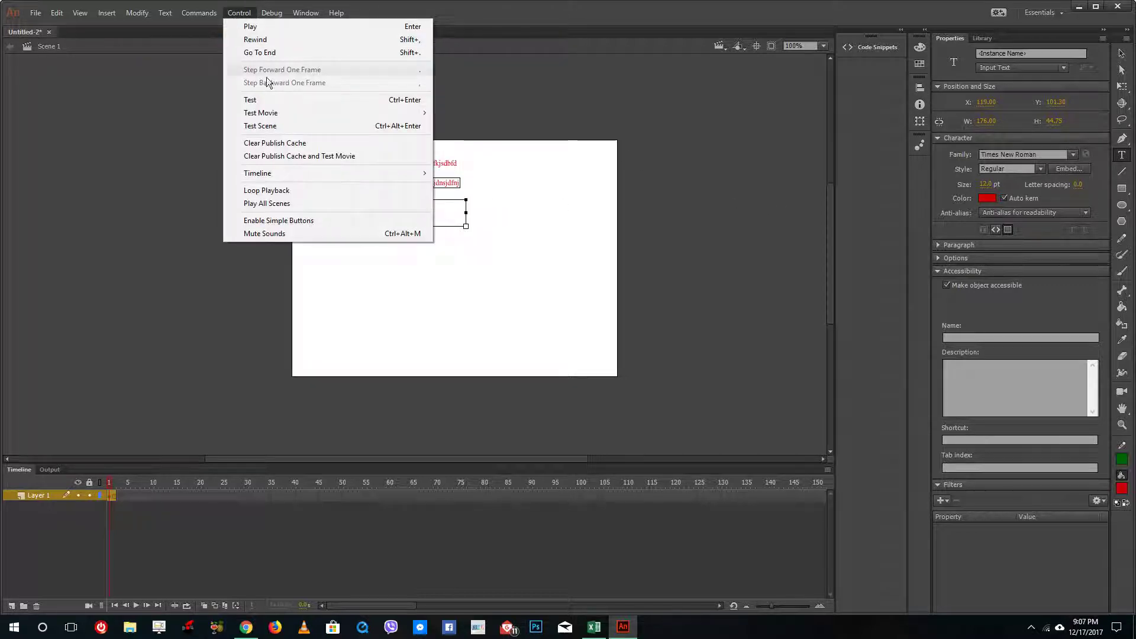
# - Test-play the movie, select text in the fields, type into the input field, then close the preview
pyautogui.click(277, 101)
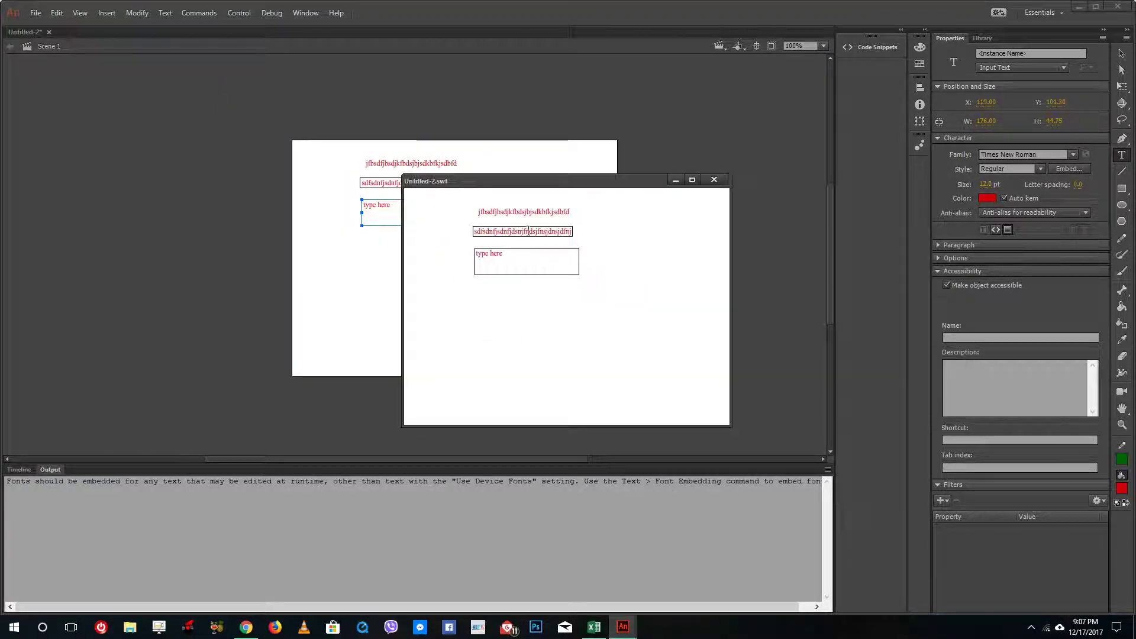
pyautogui.moveTo(509, 212); pyautogui.dragTo(485, 211)
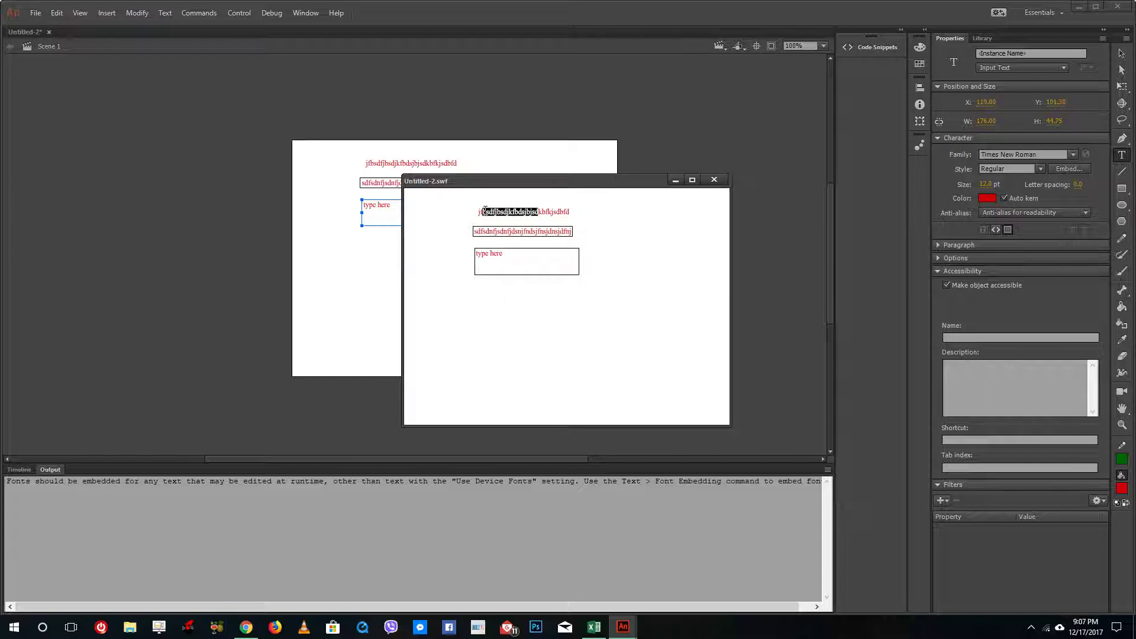
pyautogui.moveTo(572, 232); pyautogui.dragTo(500, 233)
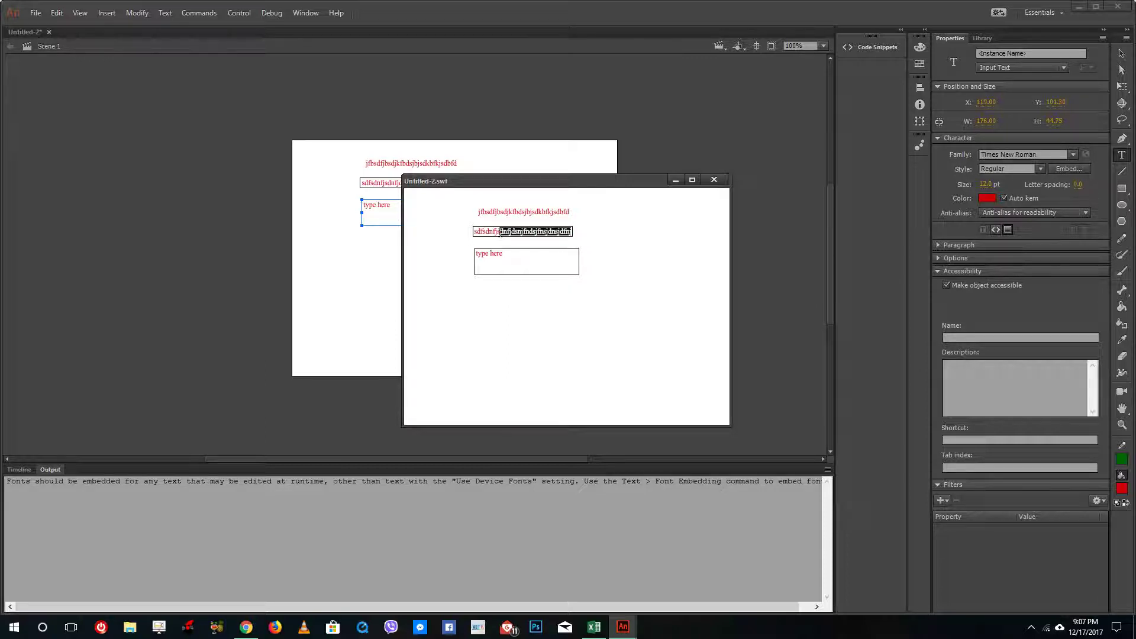
pyautogui.click(508, 257)
pyautogui.write('fdnfdjnfdjjndjfnjfdnjfdnjfdnjnfdjnfjdn')
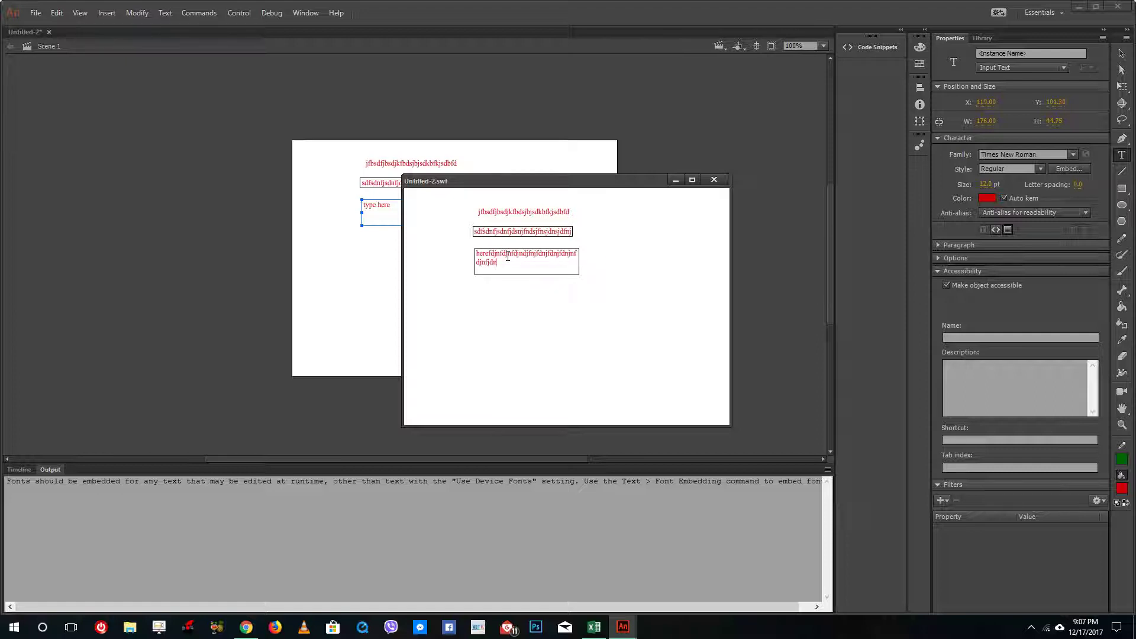
pyautogui.write(' kdnsjdsfn')
pyautogui.click(714, 180)
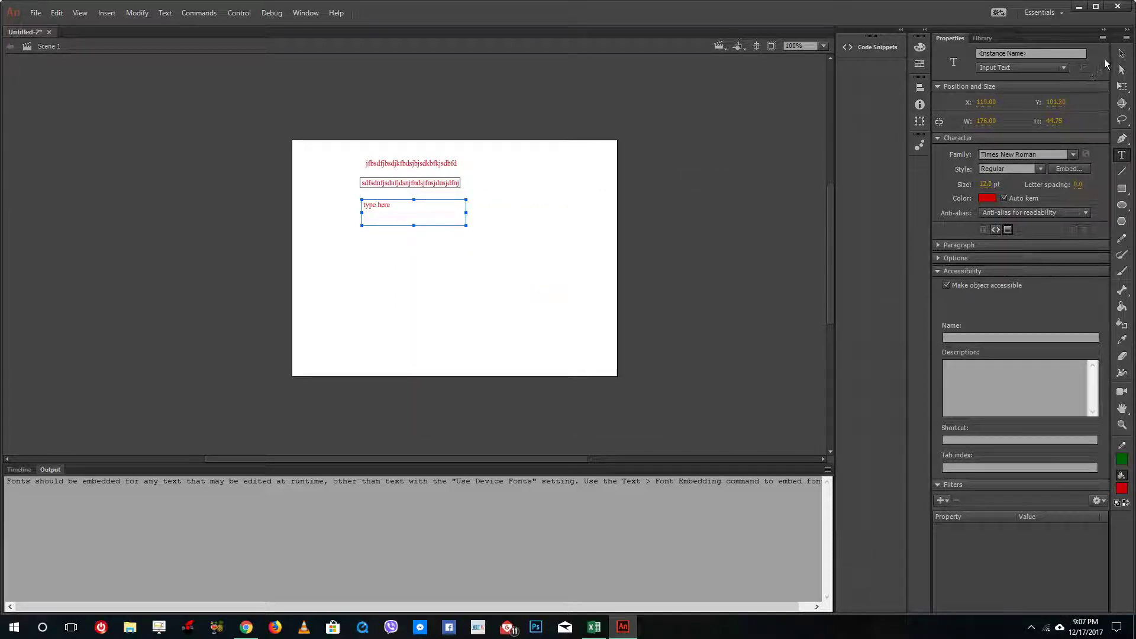
# - Select the changetext dynamic field with the Selection tool
pyautogui.click(1122, 53)
pyautogui.click(585, 239)
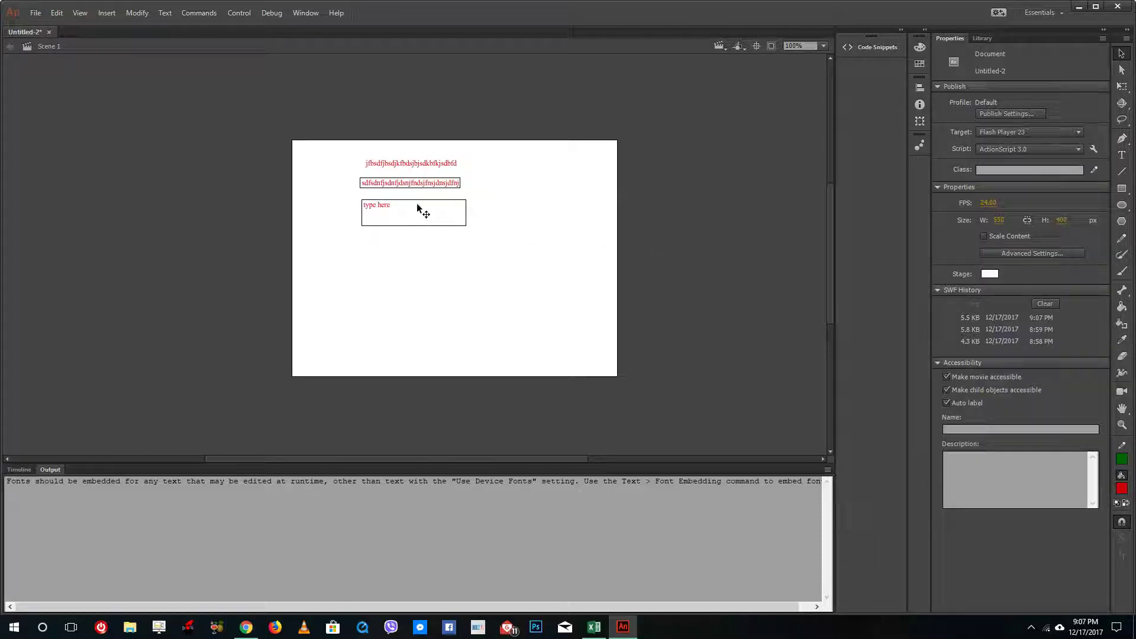
pyautogui.click(418, 208)
pyautogui.click(426, 184)
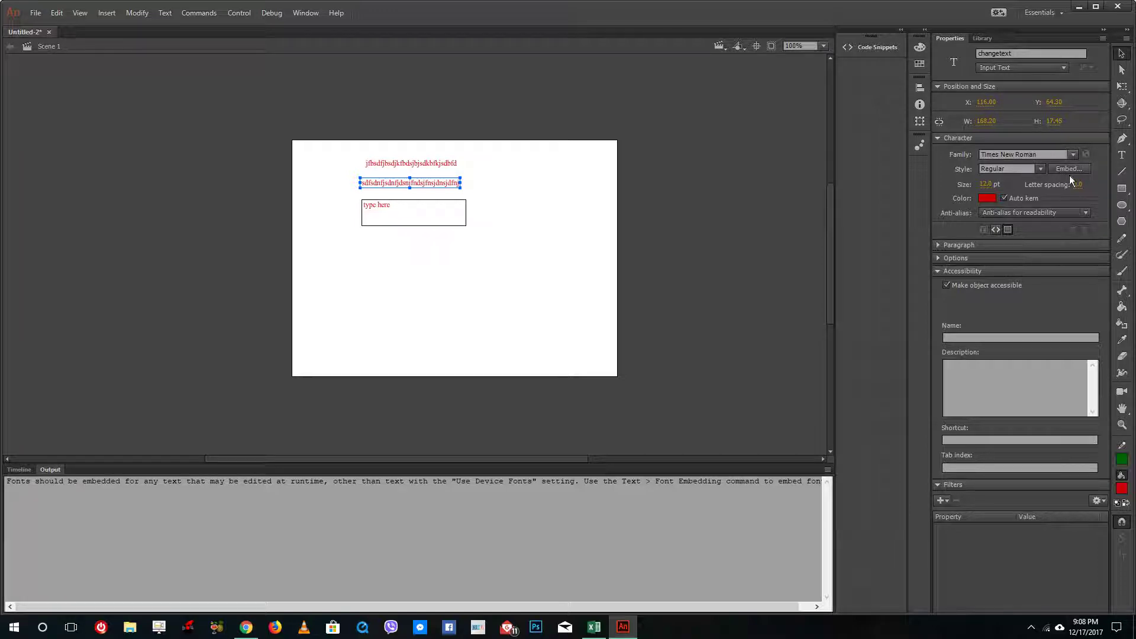
# - Set the changetext field's font family to Virtual DJ and open its font embedding settings
pyautogui.click(1072, 154)
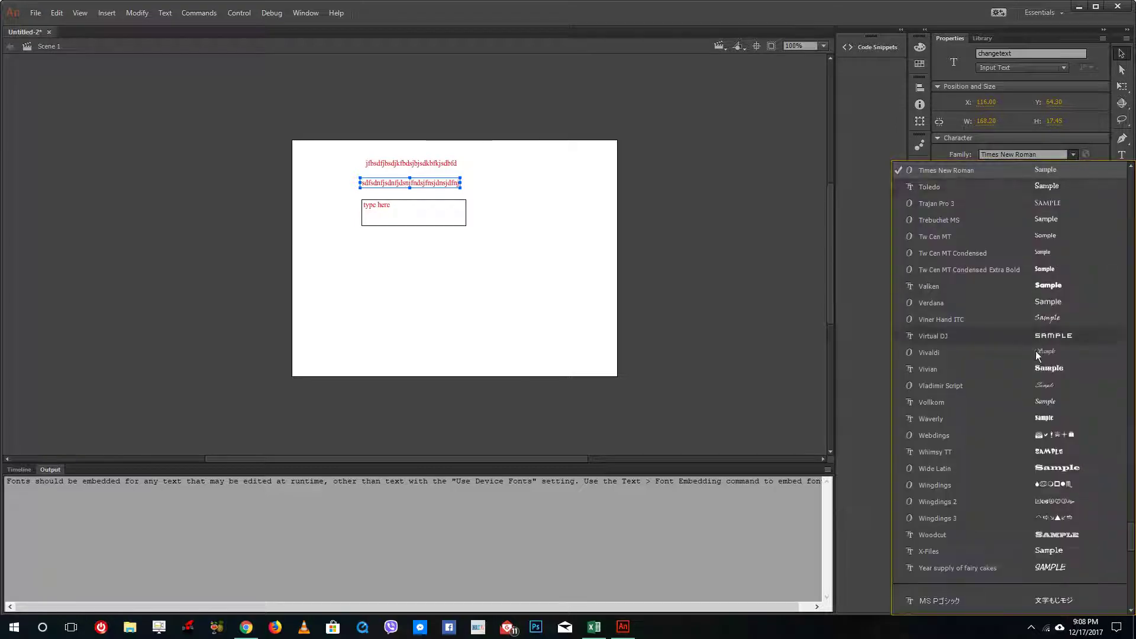
pyautogui.click(1042, 335)
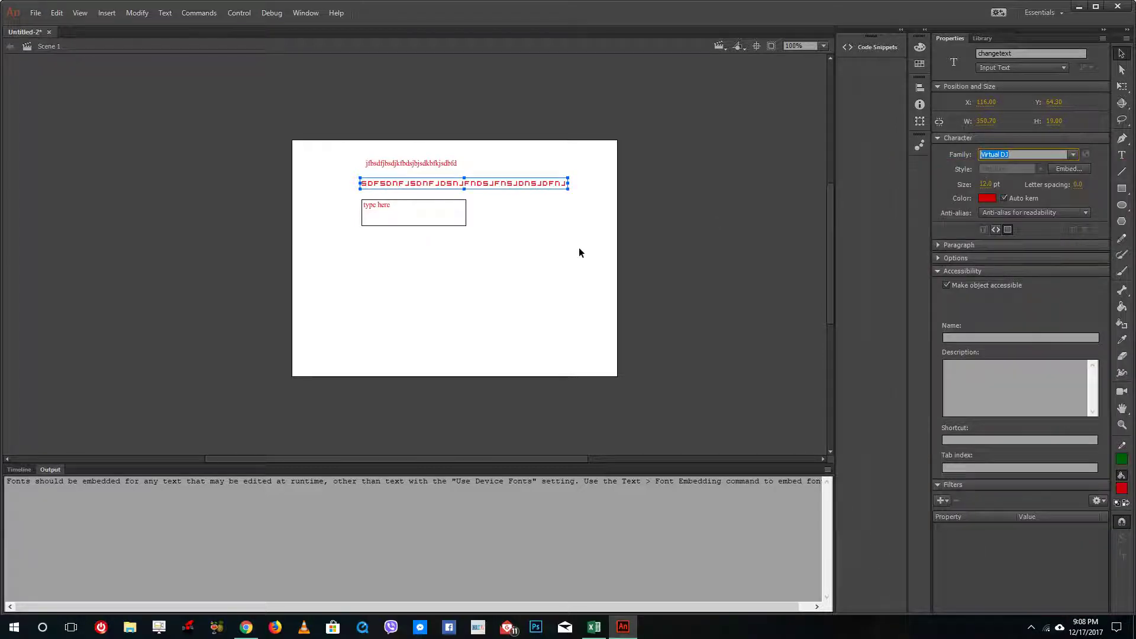
pyautogui.click(512, 206)
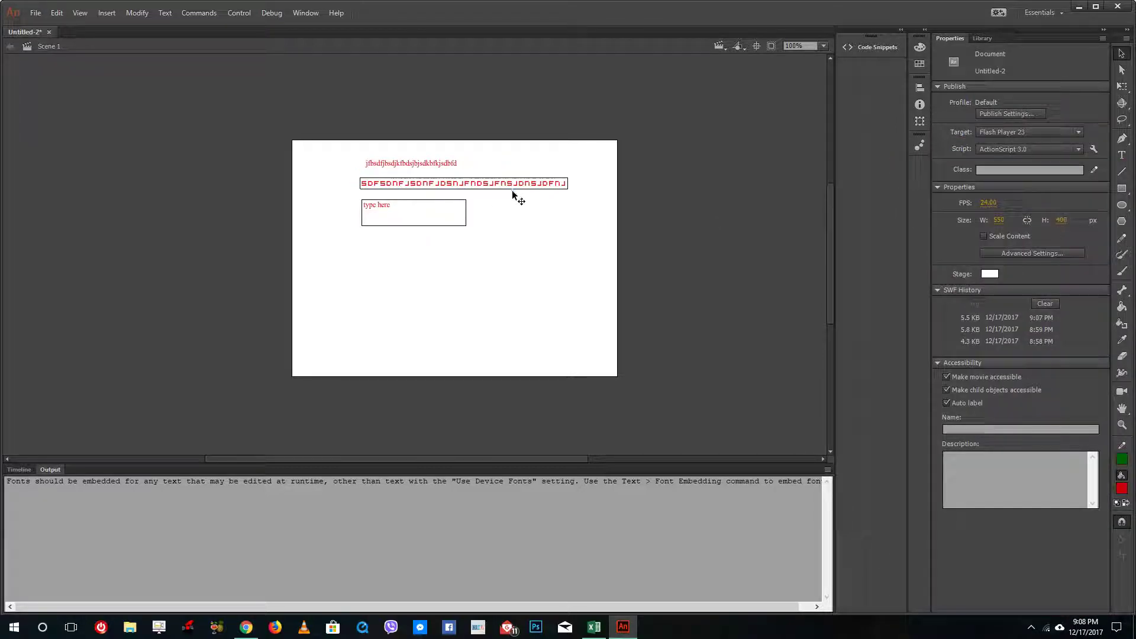
pyautogui.click(514, 189)
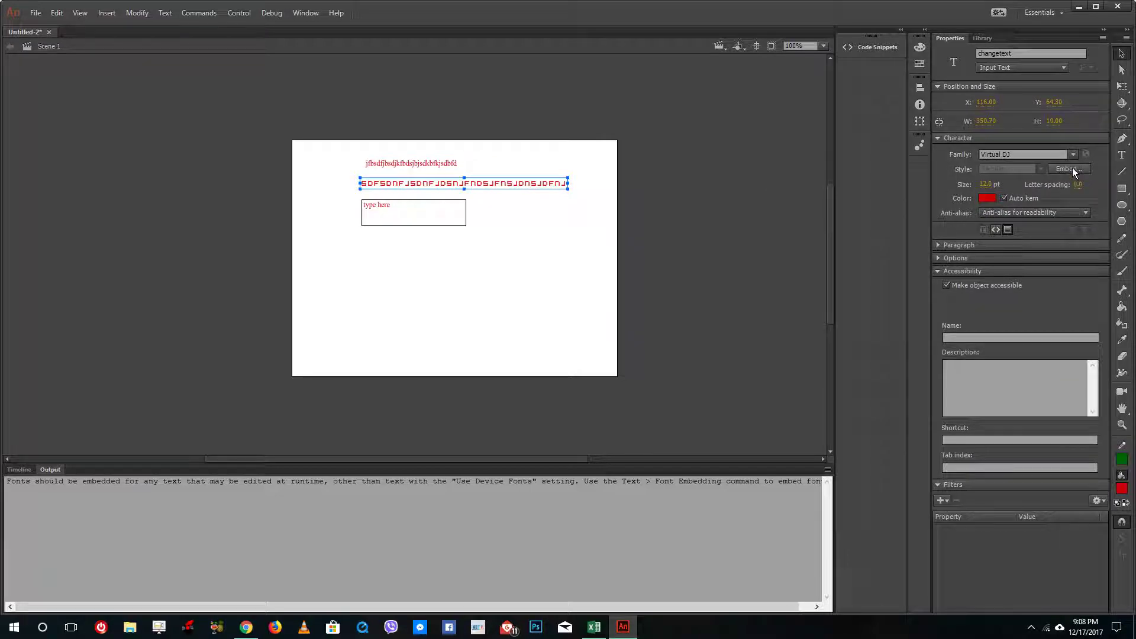
pyautogui.click(1069, 170)
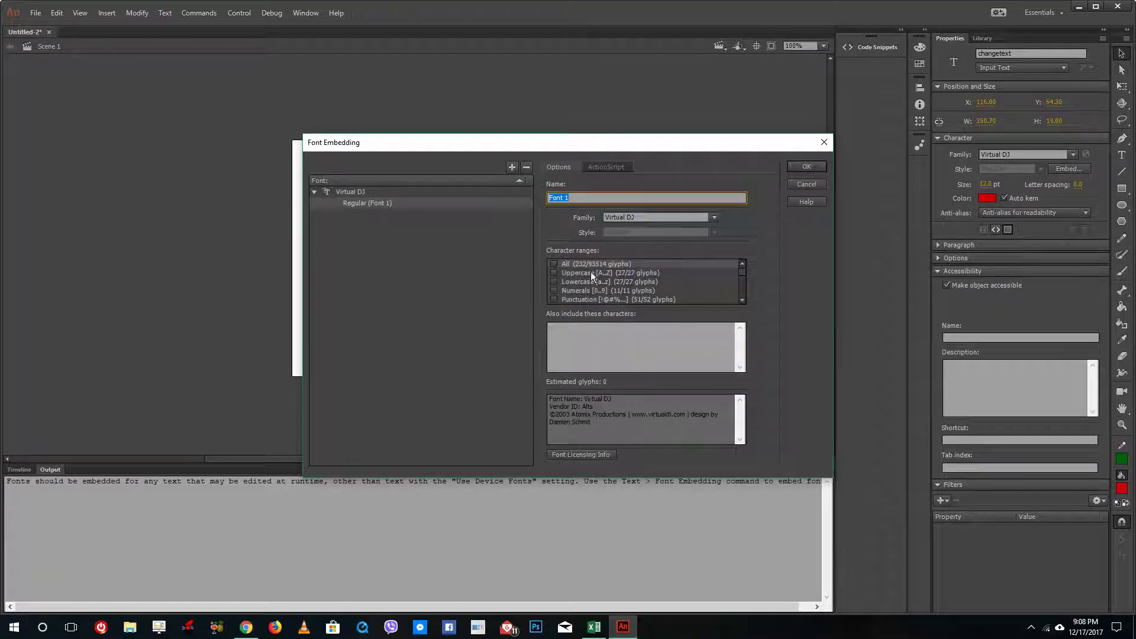
# - Embed Virtual DJ with Uppercase [A..Z] and Lowercase [a..z] ranges (53 glyphs) and confirm
pyautogui.scroll(4, 591, 272)
pyautogui.moveTo(624, 140); pyautogui.dragTo(808, 232)
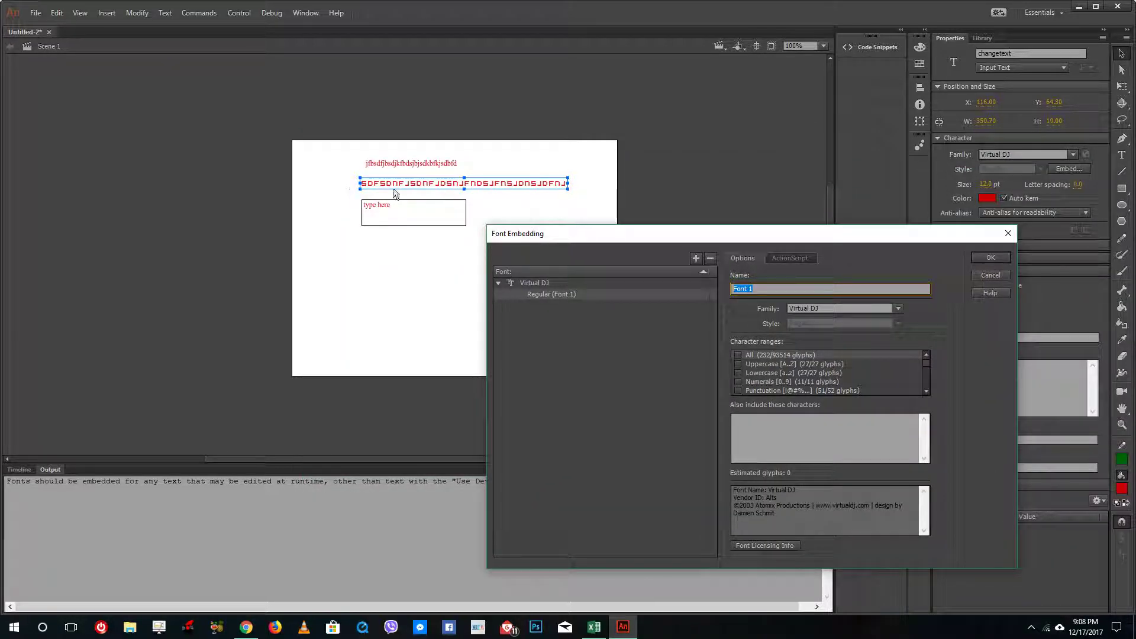
pyautogui.click(739, 364)
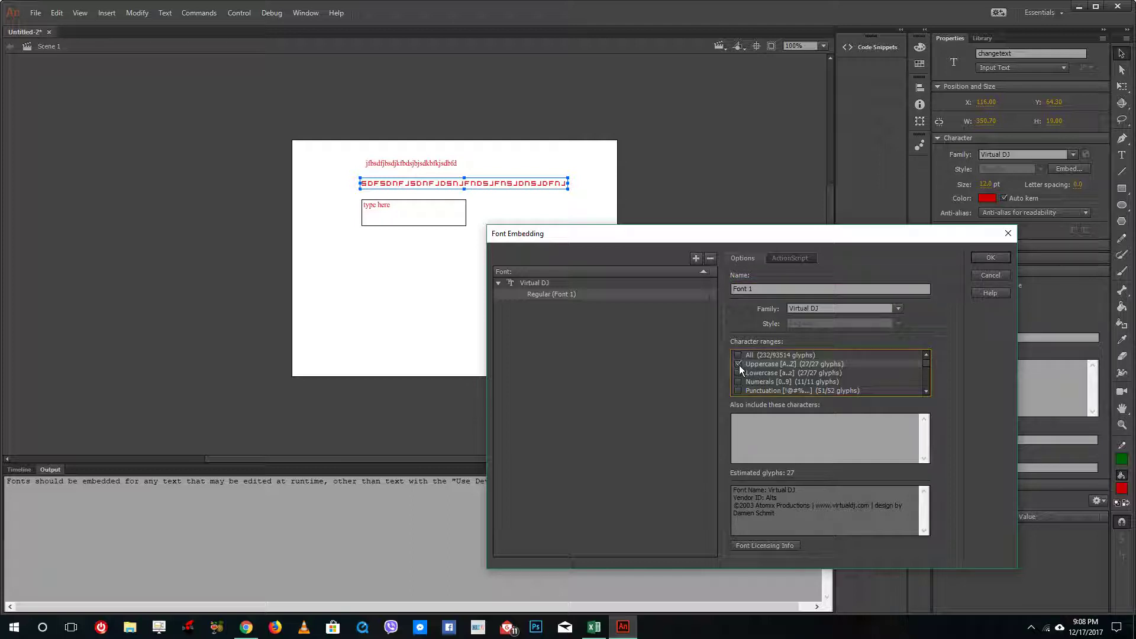
pyautogui.click(739, 373)
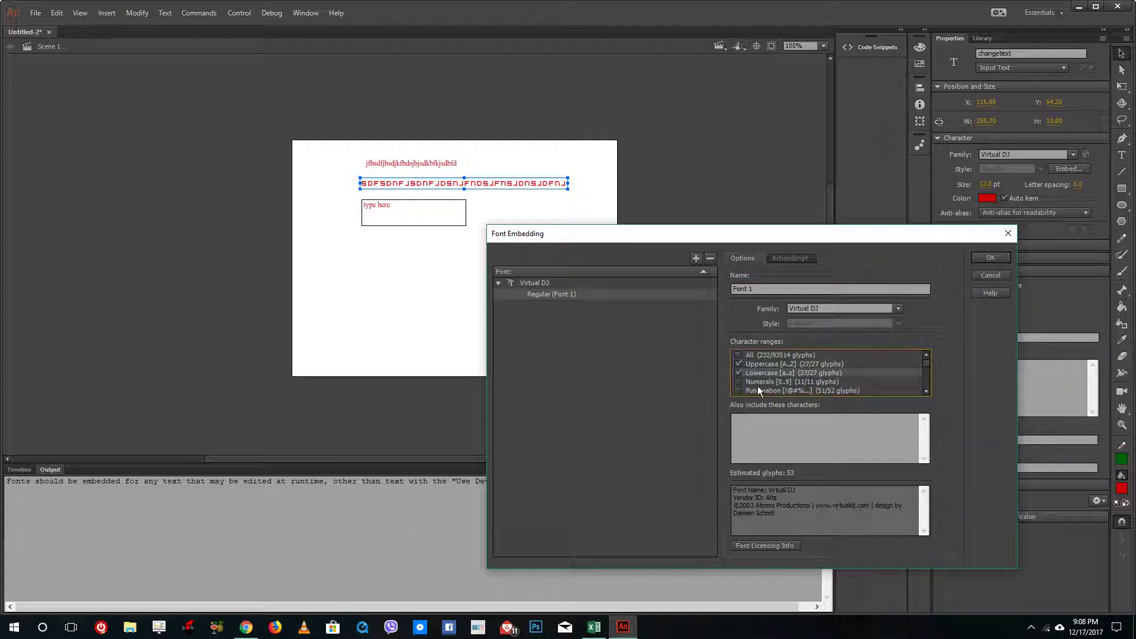
pyautogui.scroll(-1, 746, 376)
pyautogui.scroll(1, 747, 376)
pyautogui.click(990, 258)
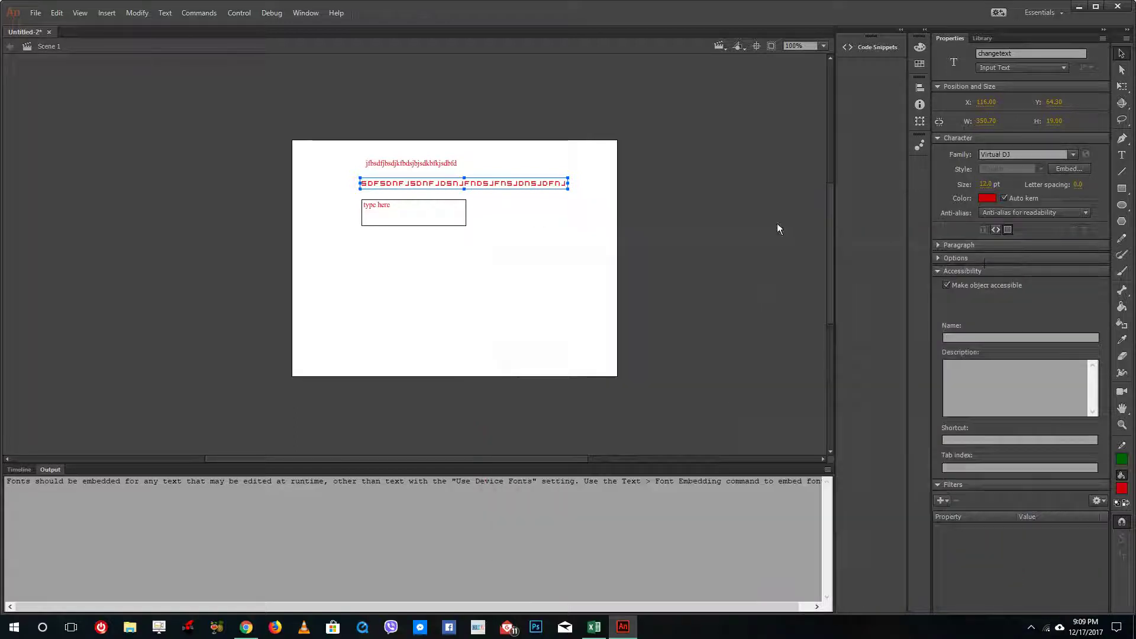